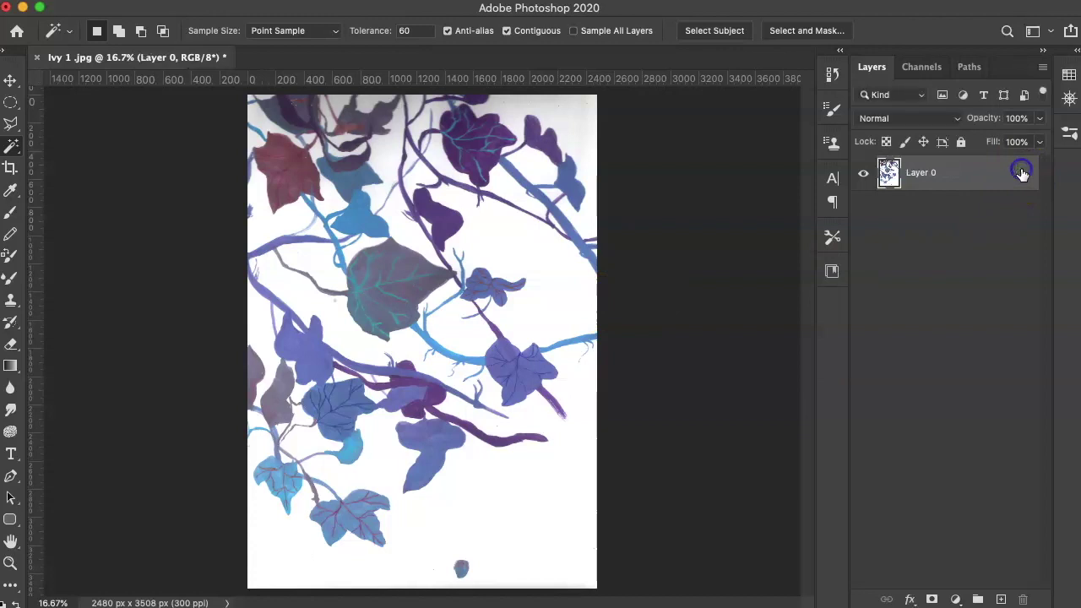
Step: Unlock the Background layer so it becomes a regular editable layer
key("super+z")
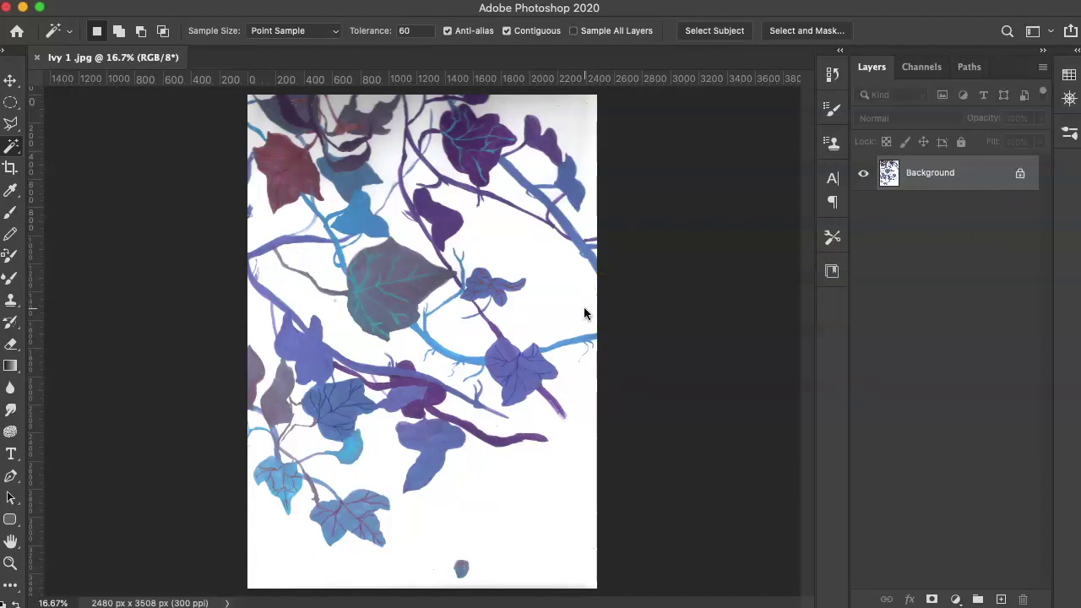
left_click(1022, 173)
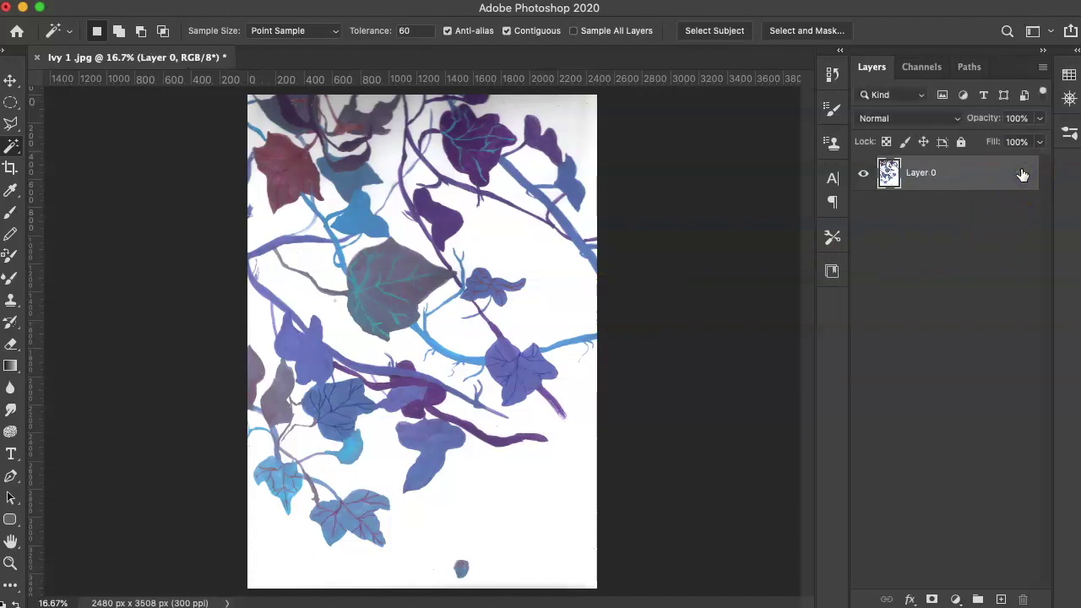
key("super+z")
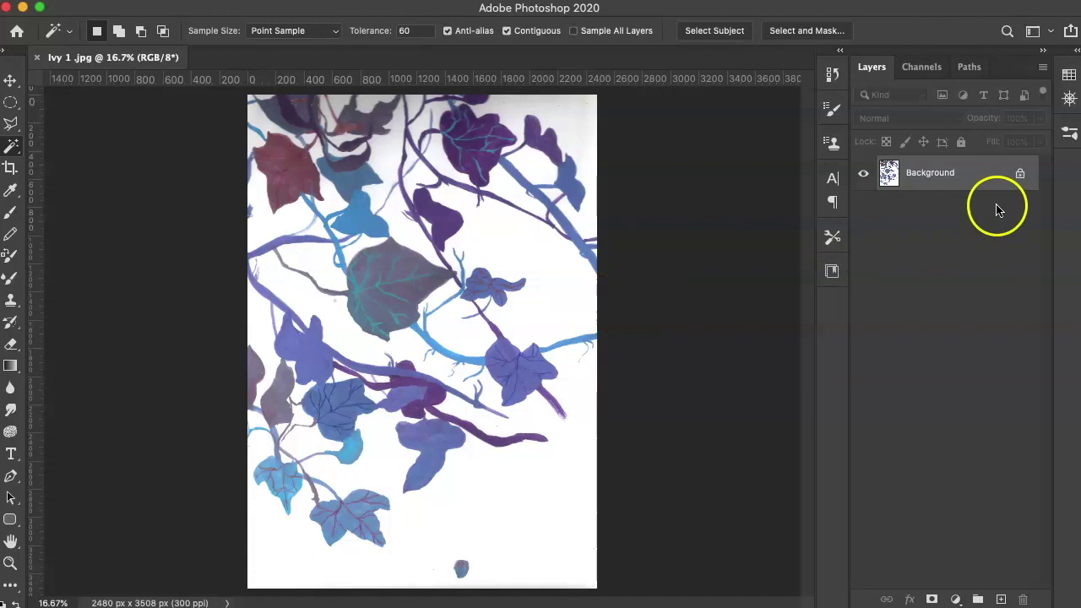
left_click(1021, 173)
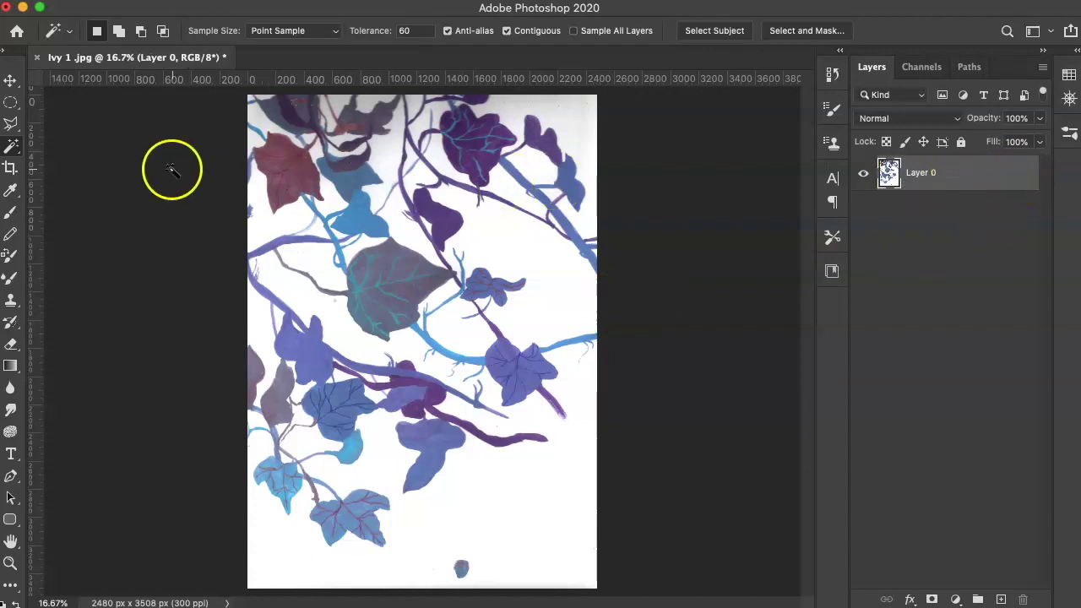
Step: Select the large white area across the lower part of the ivy painting with the Magic Wand, delete it and deselect
left_click(10, 148)
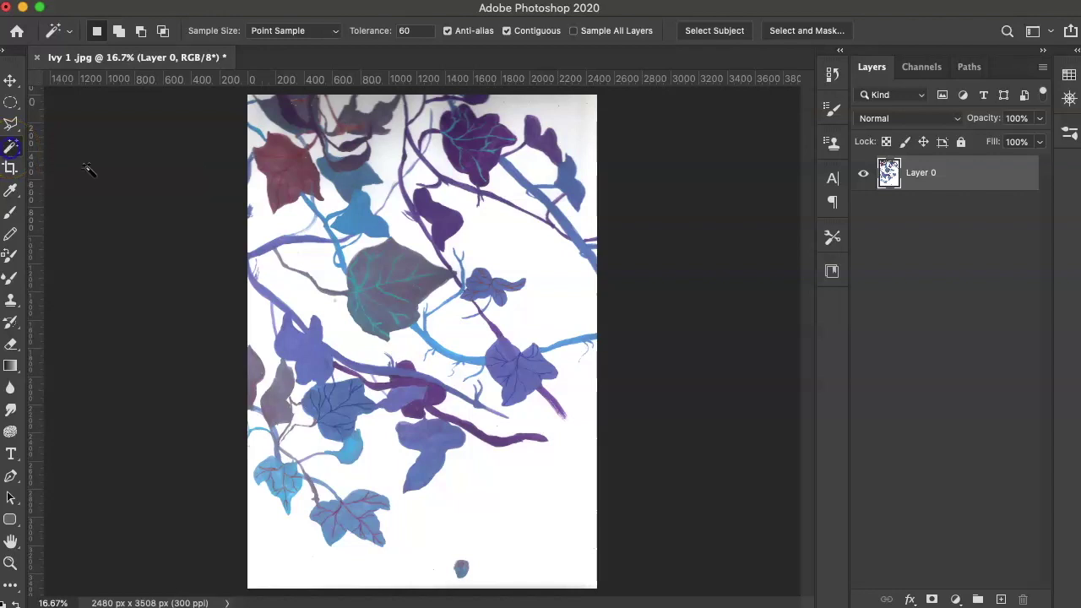
left_click(565, 480)
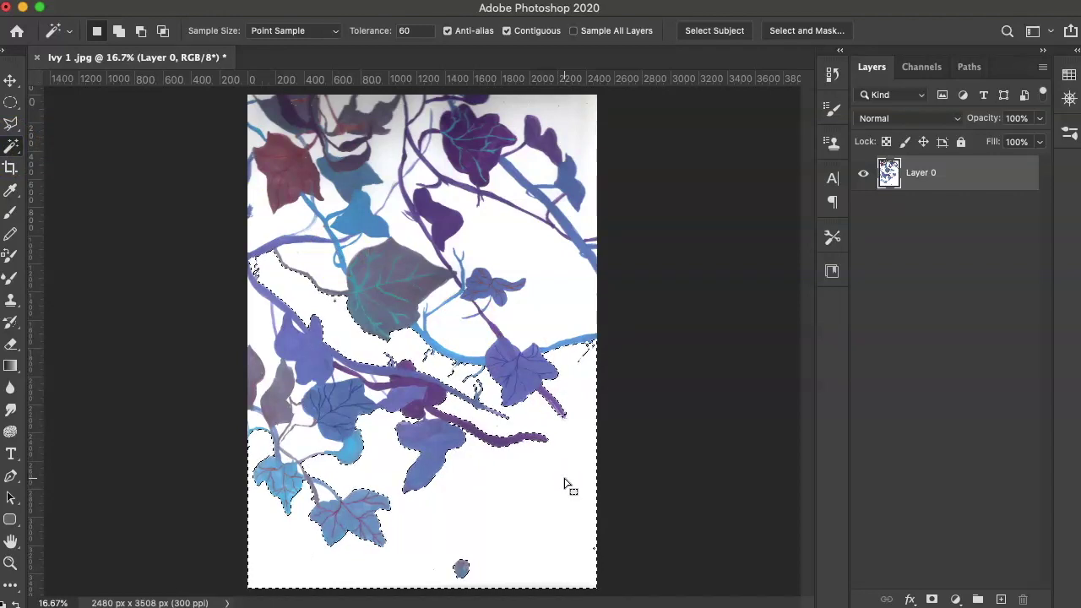
key("Delete")
key("super+d")
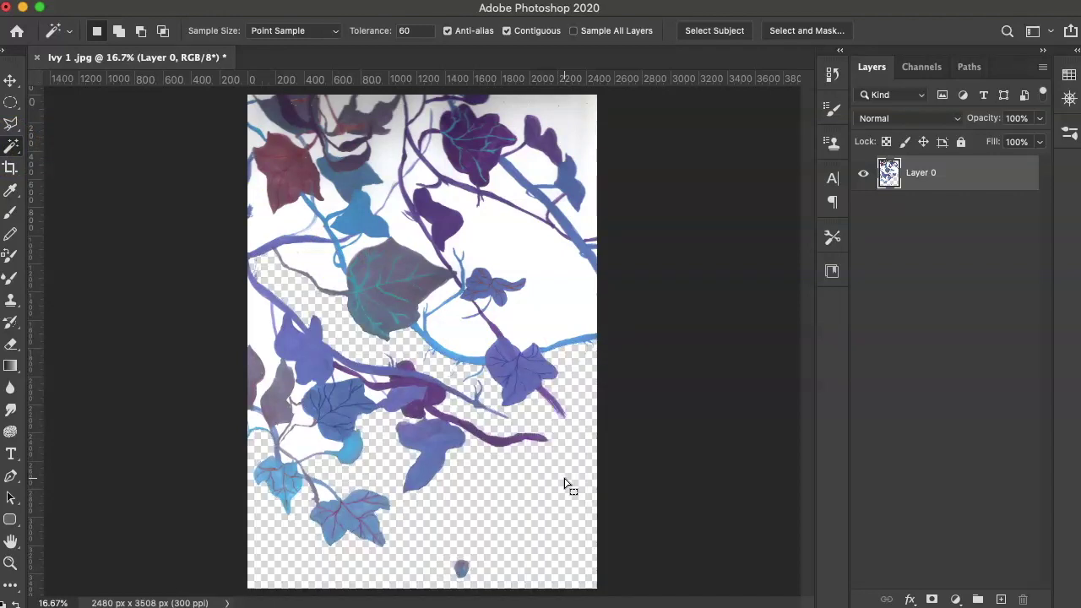
Step: Delete the white areas around the small blue leaf at mid-right and in the pocket above the curved bright-blue stem
left_click(536, 315)
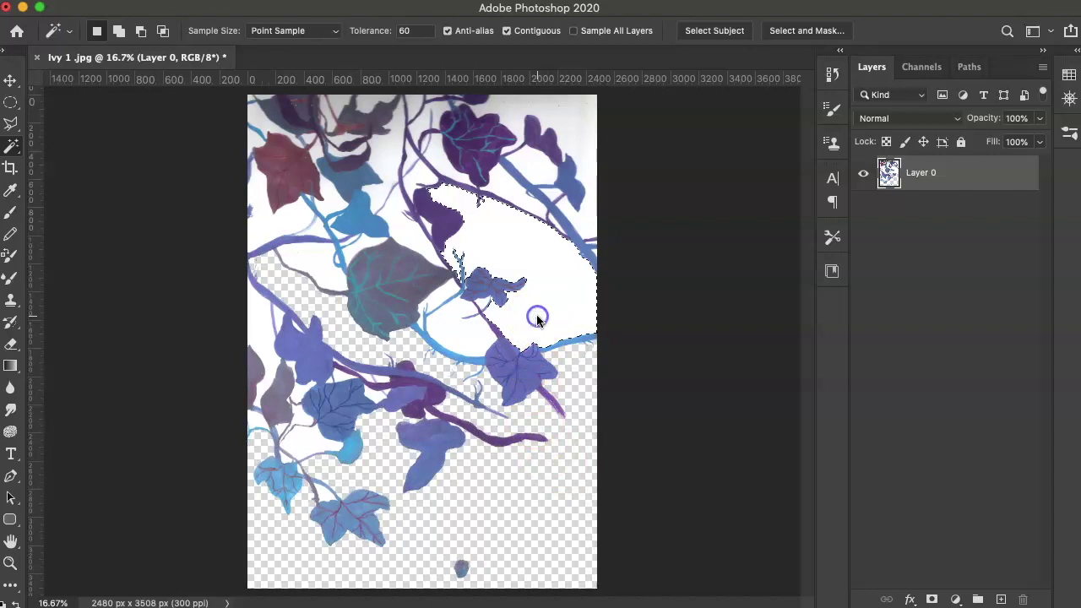
key("Delete")
key("super+d")
left_click(473, 326)
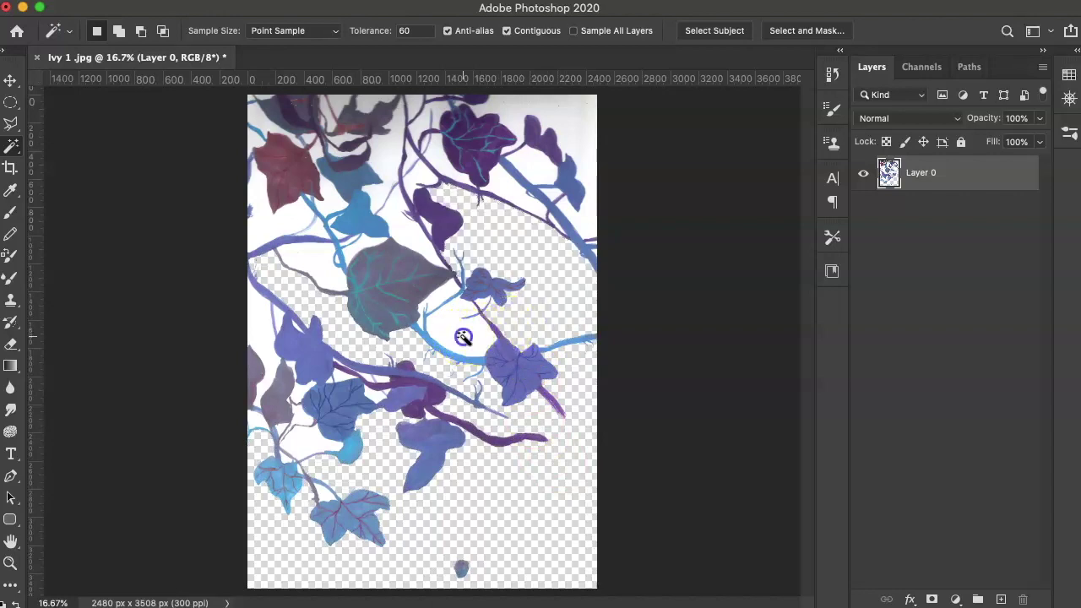
key("Delete")
key("super+d")
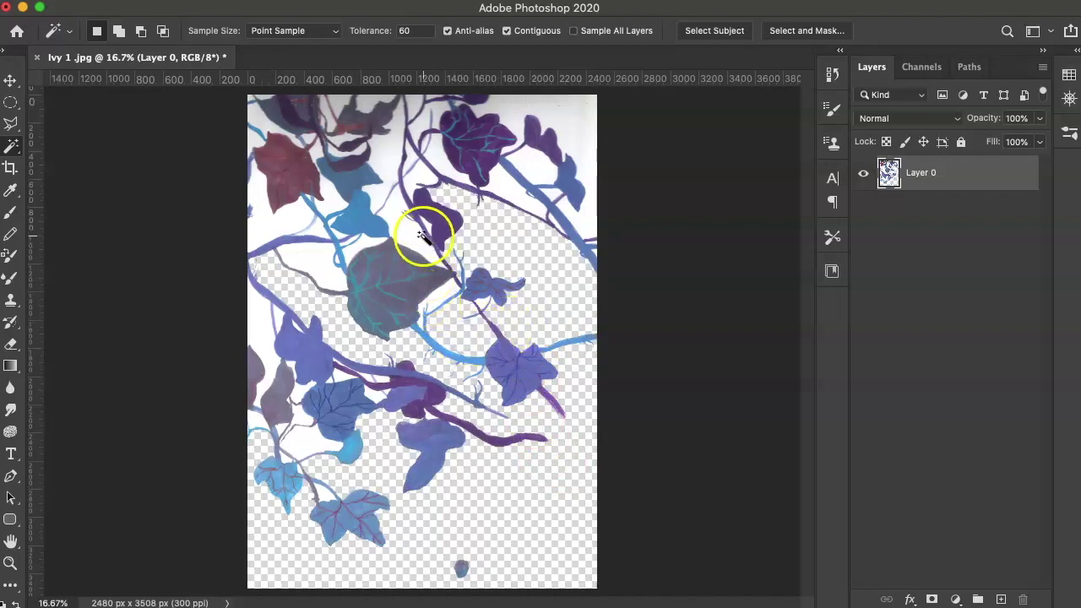
Step: Delete the white areas above the large grey leaf and along the left edge below the red leaf
left_click(413, 235)
key("Delete")
key("super+d")
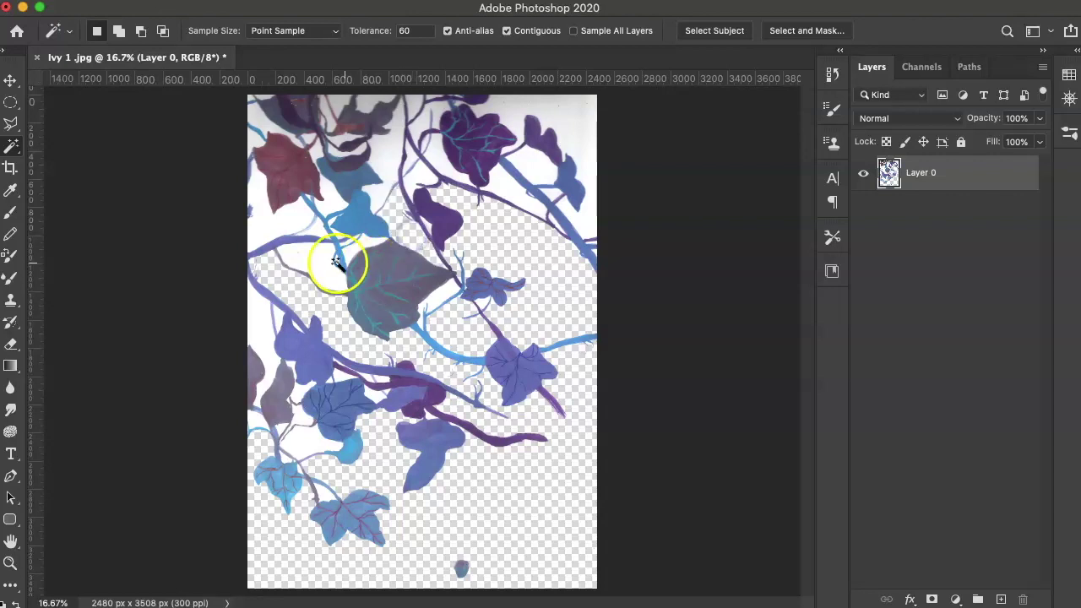
left_click(261, 226)
key("Delete")
key("super+d")
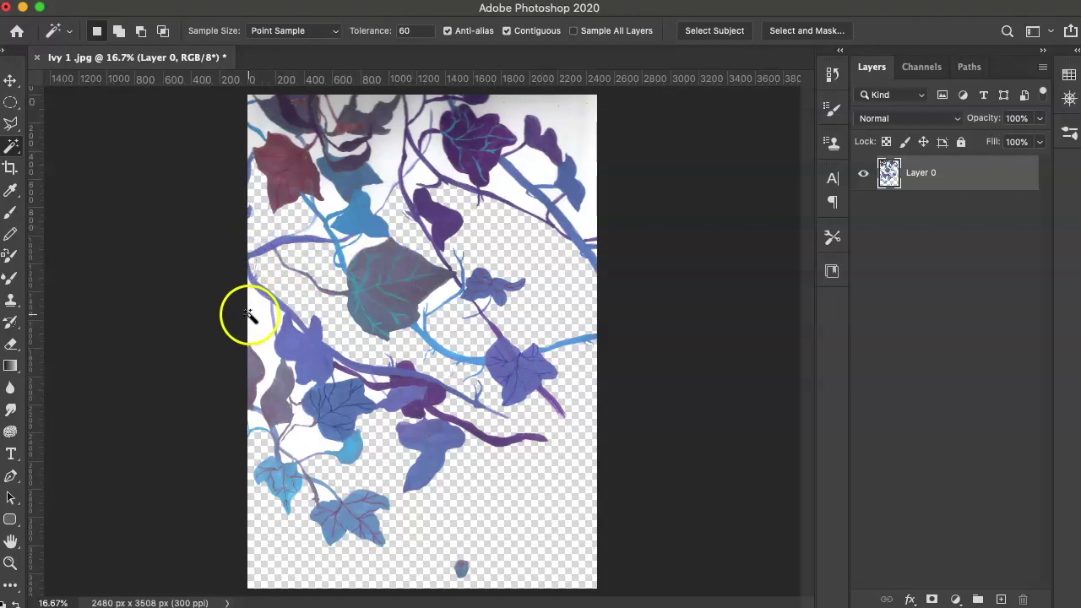
Step: Delete the white gaps between the leaves and stems in the lower-left part of the painting
left_click(305, 438)
key("Delete")
key("super+d")
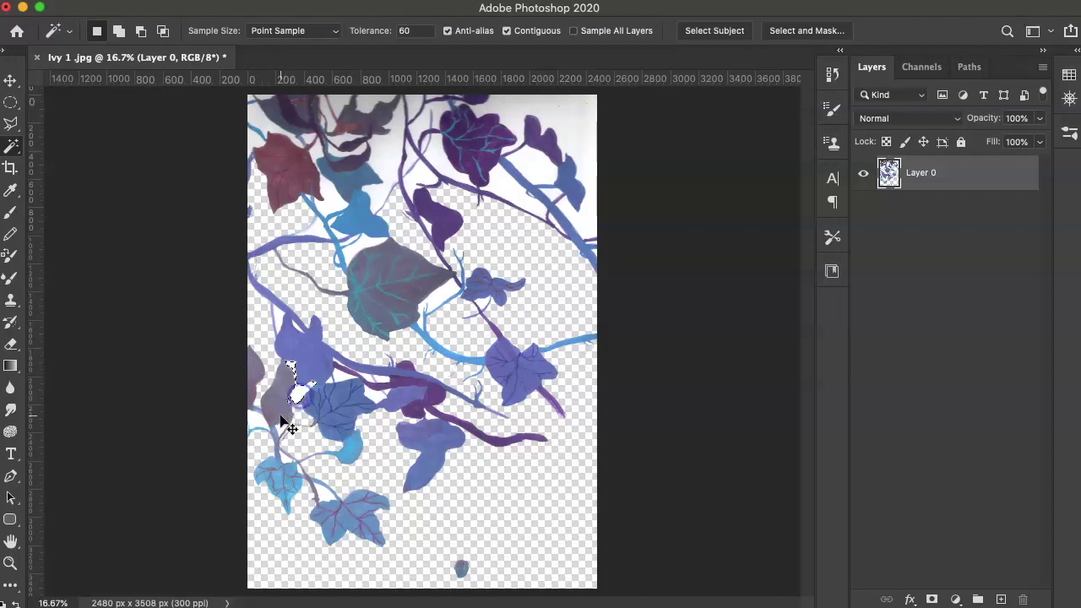
left_click(260, 418)
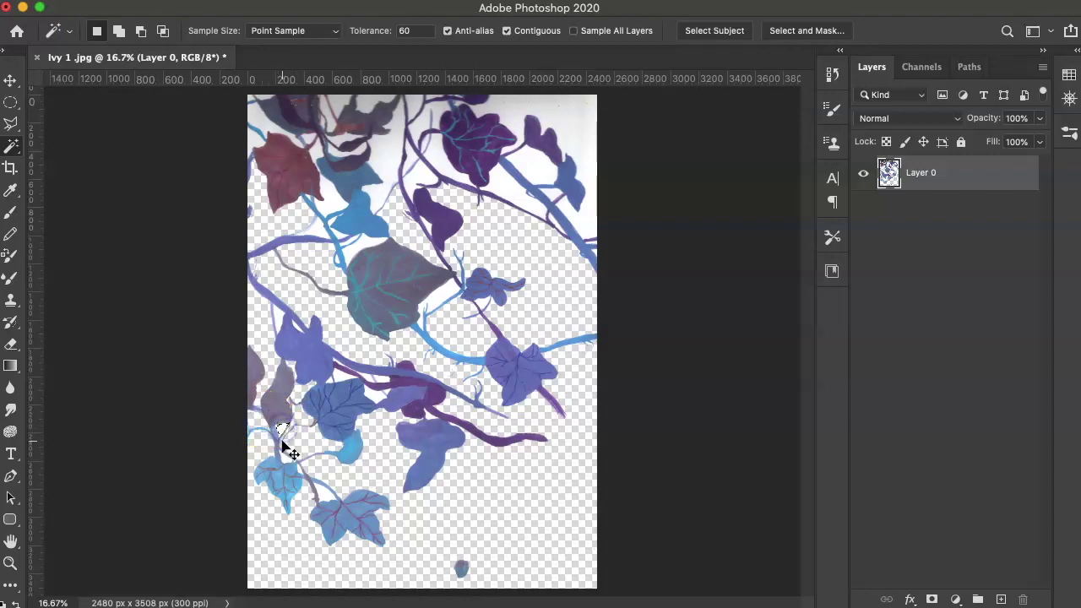
left_click(365, 372)
key("Delete")
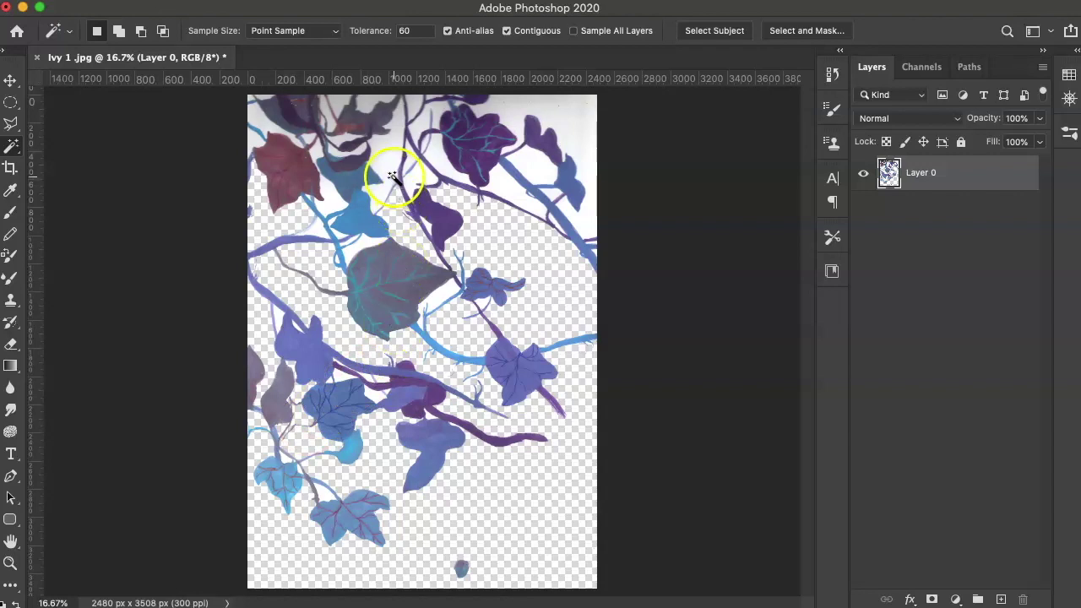
Step: Delete the white gaps left of the upper purple vine and beneath the dark purple leaf with blue veins
left_click(389, 166)
key("Delete")
left_click(444, 168)
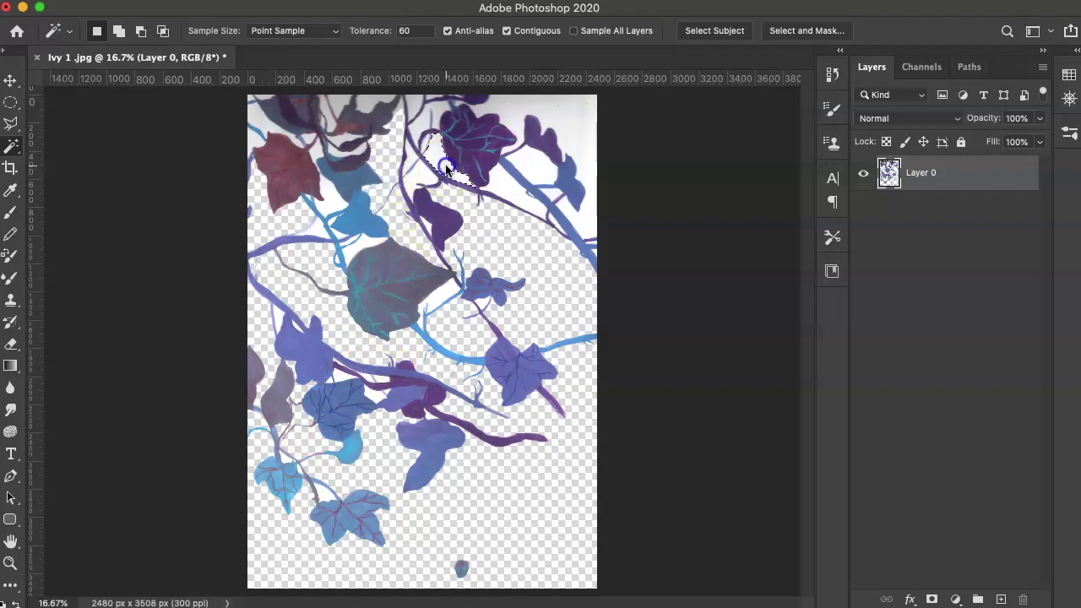
key("super+d")
left_click(502, 177)
key("Delete")
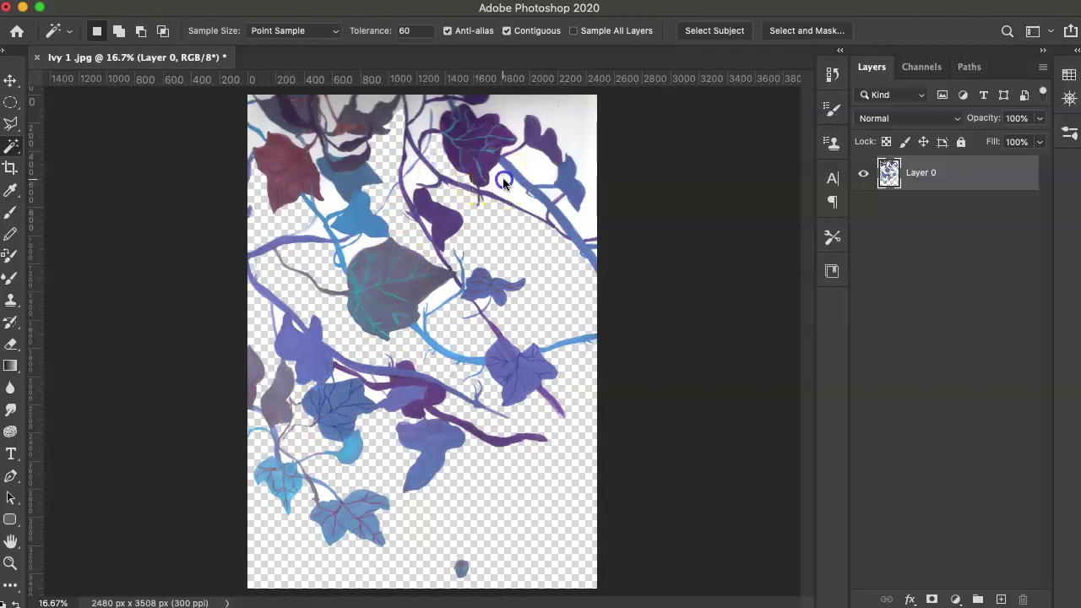
Step: Delete the white background in the upper-right corner and around the thick blue stem there
key("super+d")
left_click(538, 167)
left_click(578, 134)
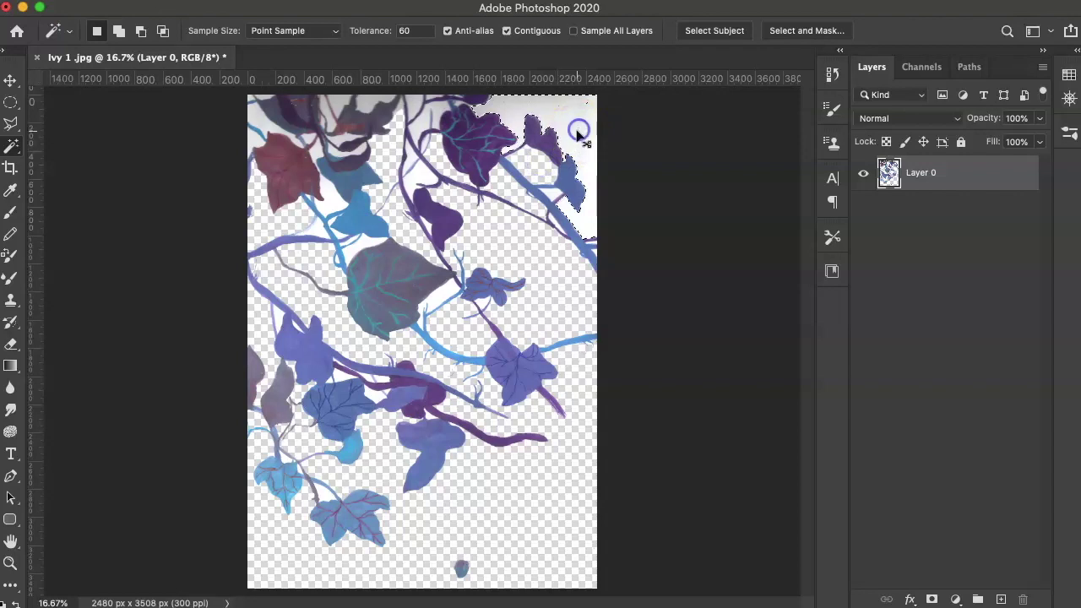
key("Delete")
left_click(549, 185)
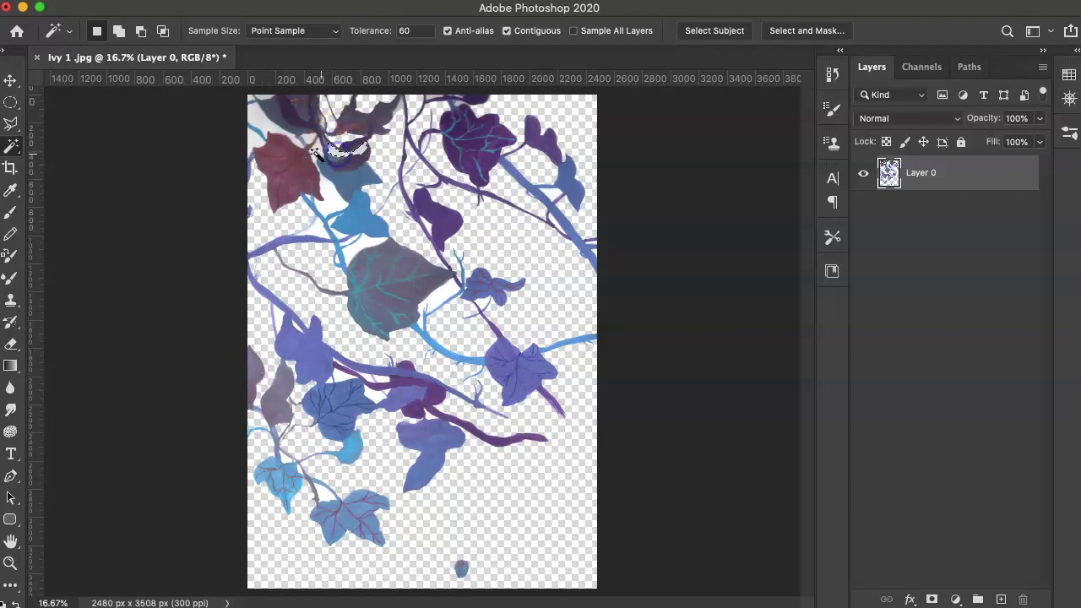
Step: Delete the white gaps between the red and blue leaves and between the bright-blue leaf and the large grey leaf
left_click(317, 150)
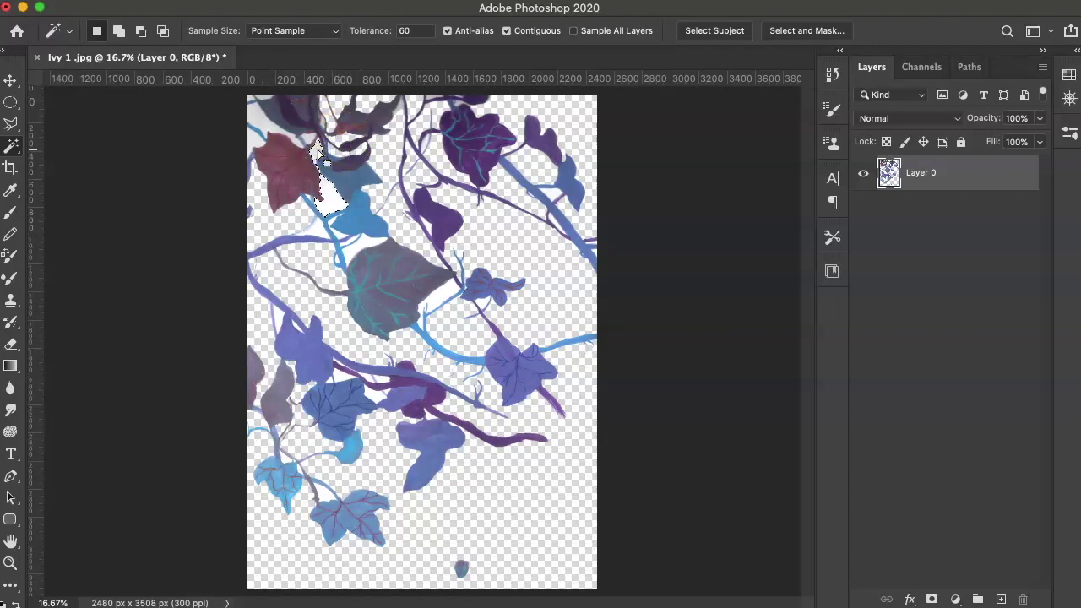
key("Delete")
key("super+d")
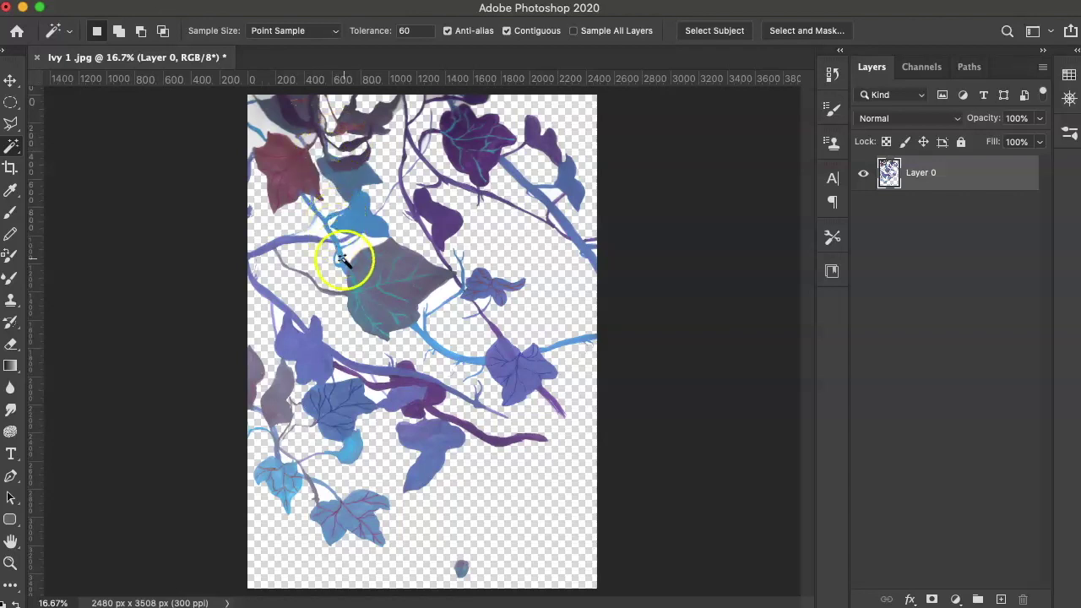
left_click(358, 253)
key("Delete")
key("super+d")
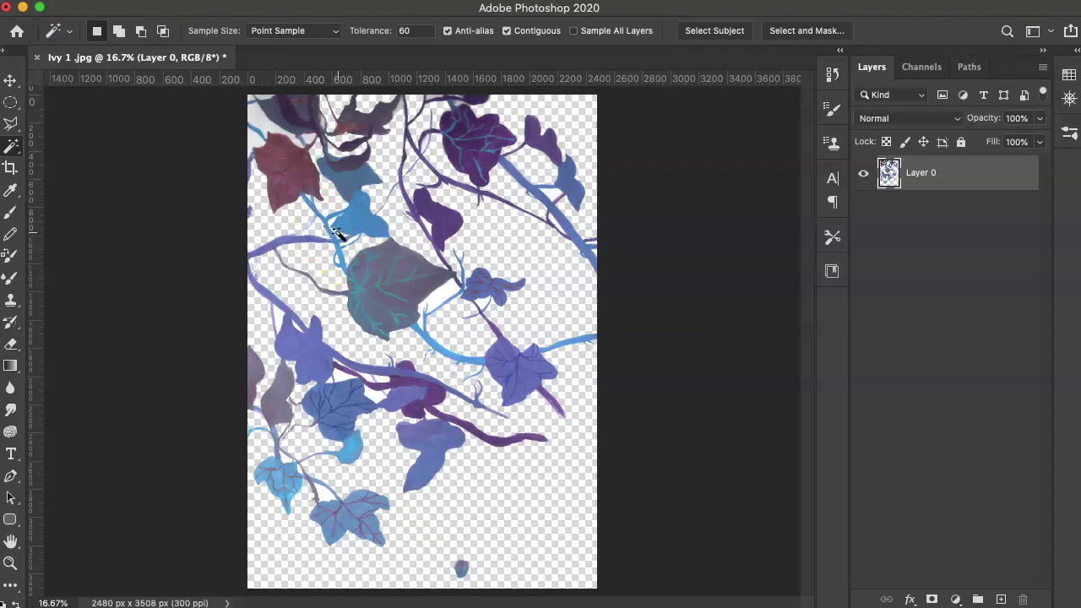
Step: Delete the remaining white patches beside the large grey leaf and in the painting's upper-left corner, then deselect
left_click(456, 308)
left_click(393, 287)
left_click(269, 126)
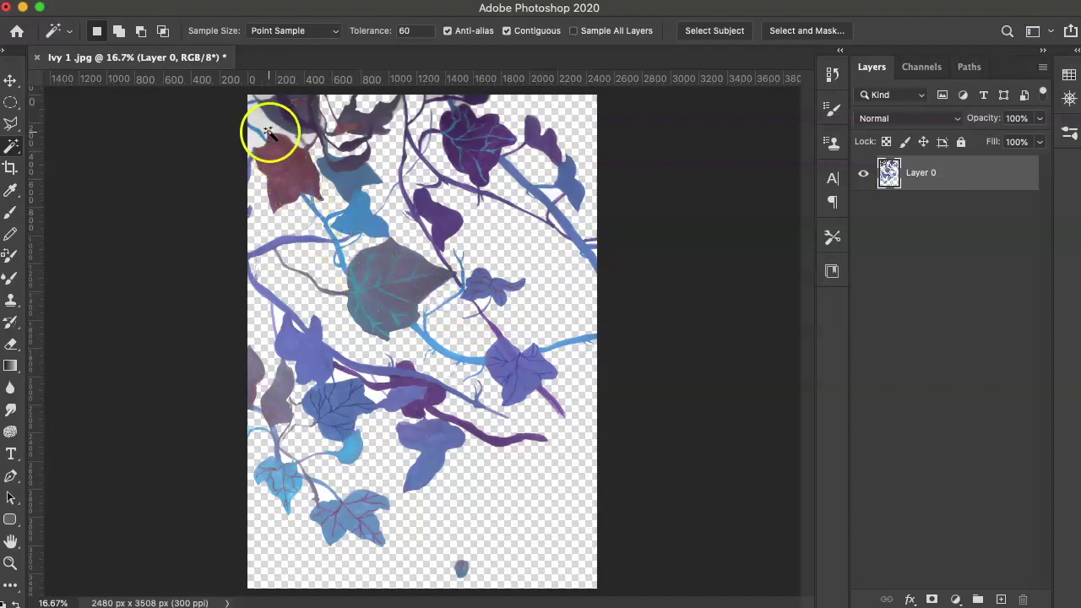
key("Delete")
key("ctrl+d")
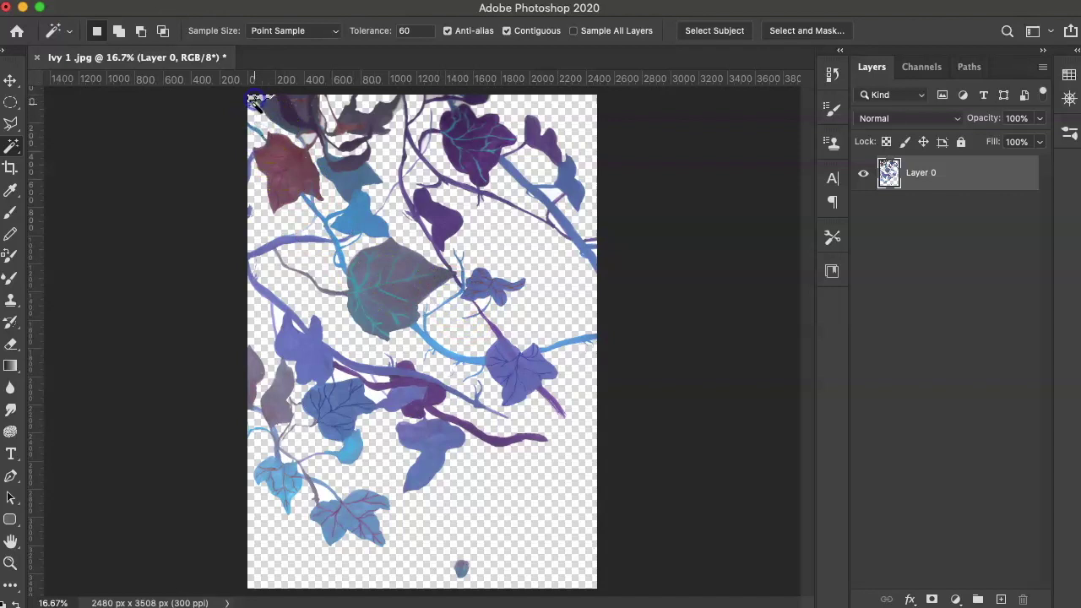
key("ctrl+d")
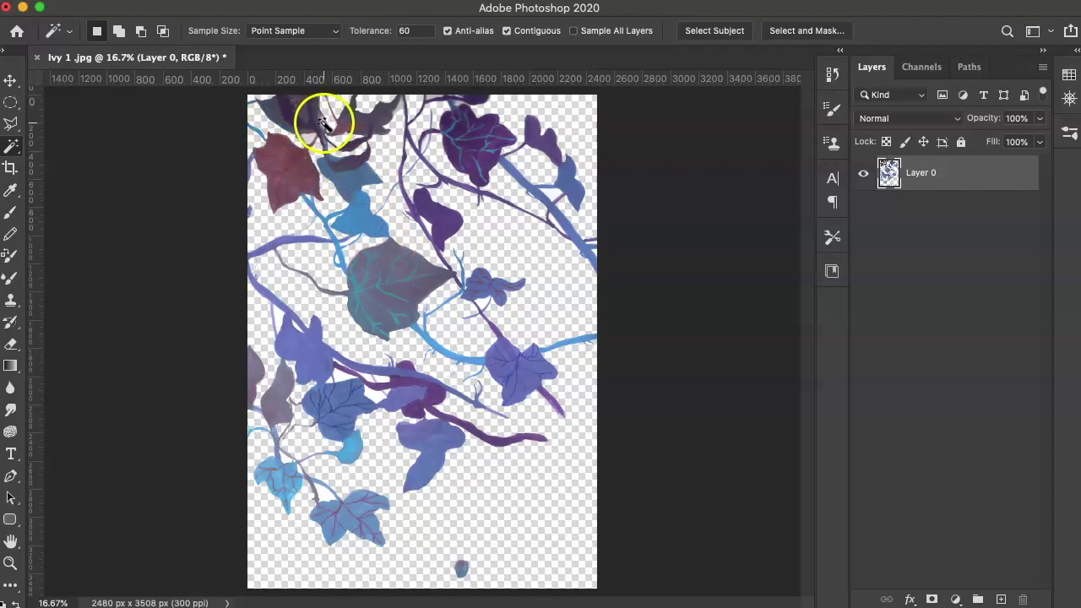
mouse_move(329, 164)
left_mouse_down()
mouse_move(355, 239)
mouse_move(451, 357)
mouse_move(722, 565)
left_mouse_up()
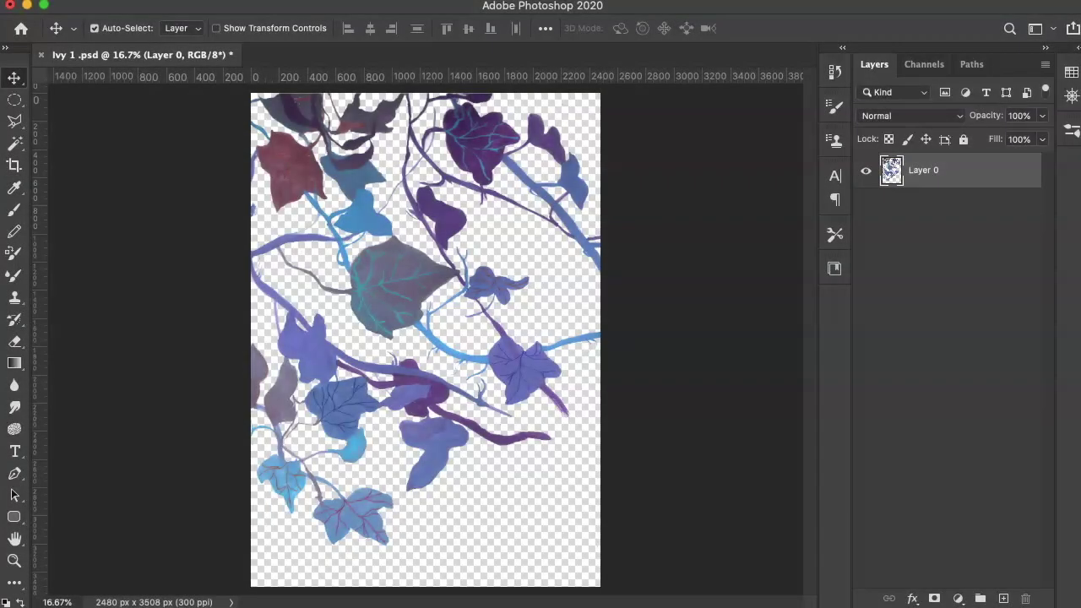
Step: Add a new empty layer, place it beneath the ivy layer and make it the active layer
left_click(1004, 599)
left_click_drag(921, 207, 913, 170)
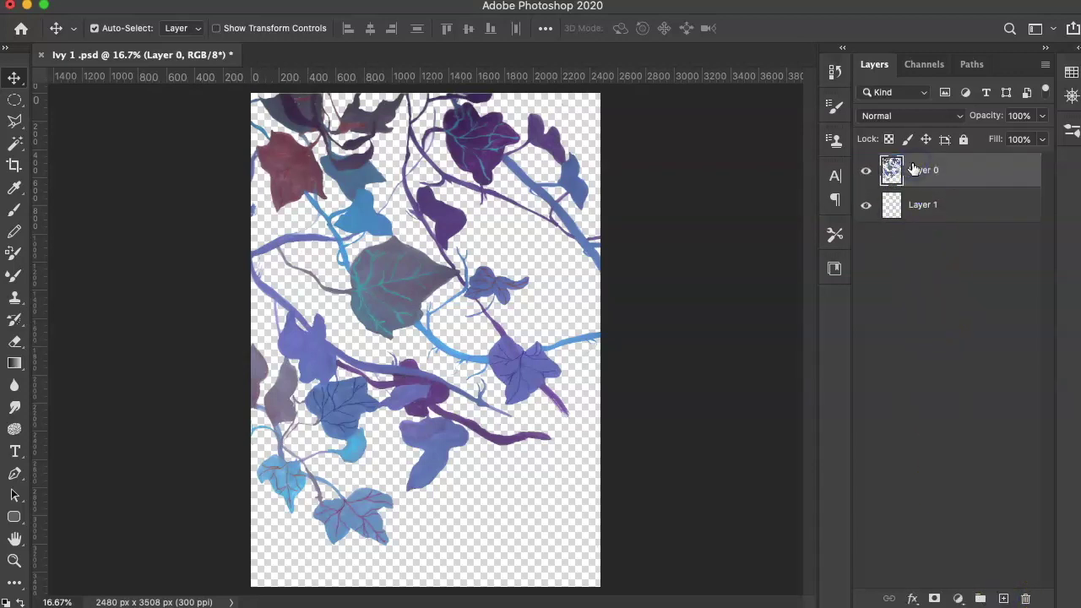
left_click(925, 201)
left_click(894, 206)
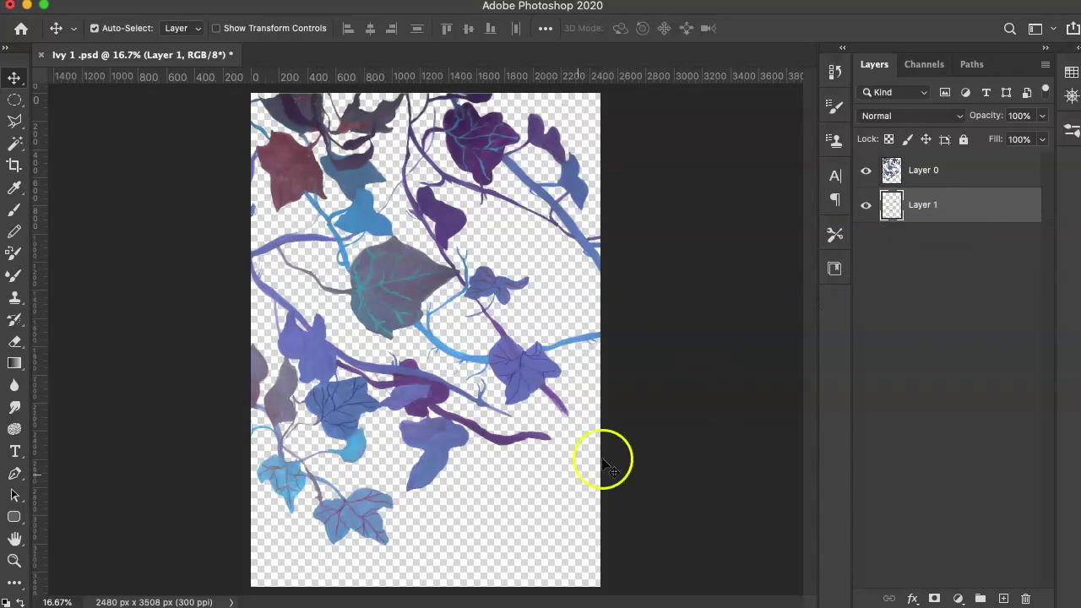
Step: Open the colour picker for the foreground colour
left_click(7, 602)
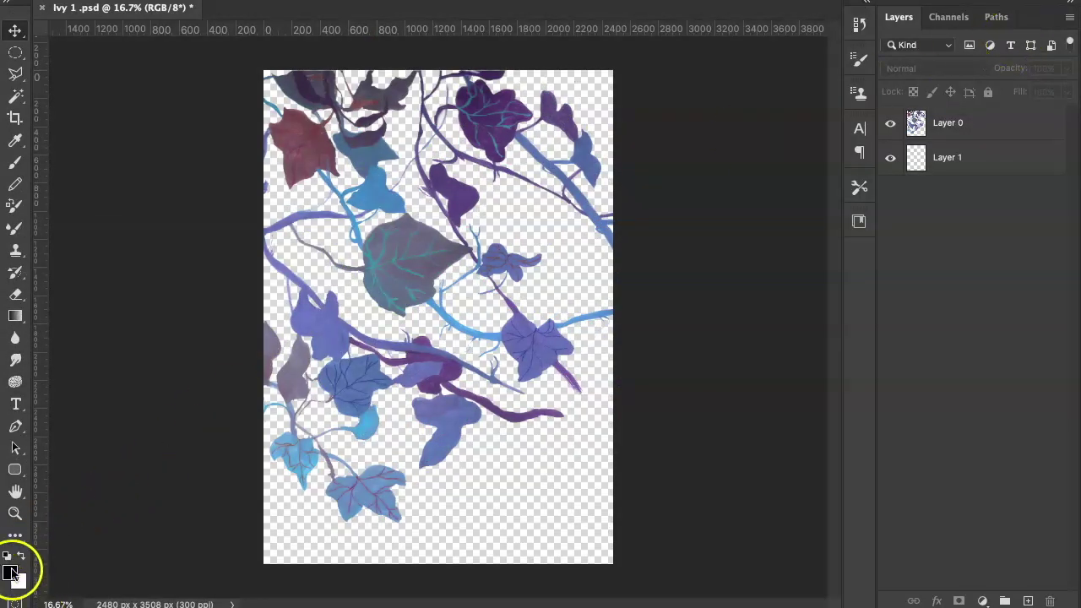
left_click(11, 573)
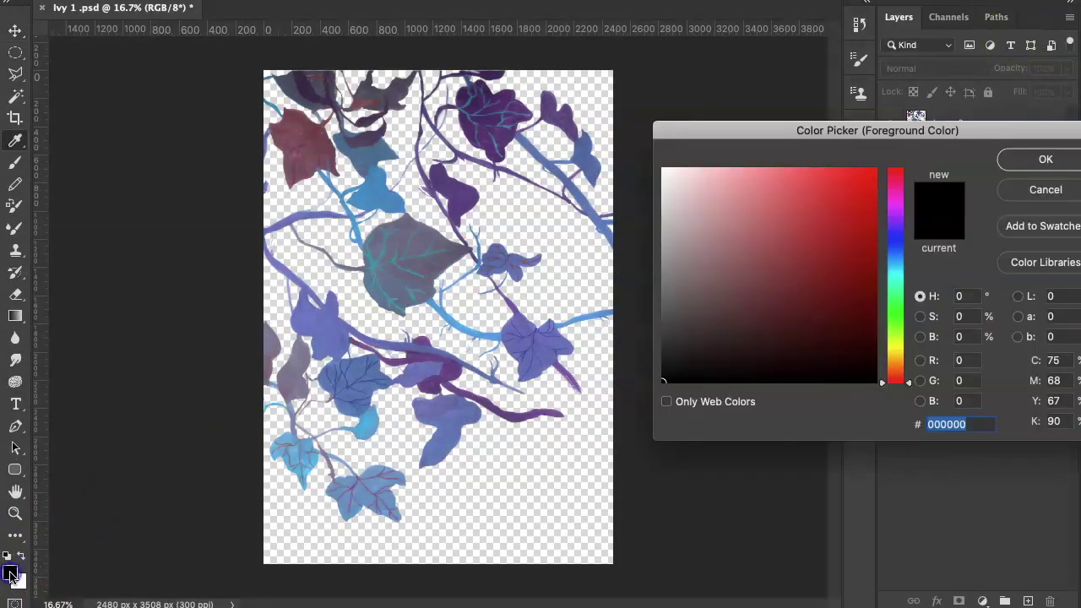
Step: Try several muted red and pink shades for the foreground colour, including #a86d6d, #c49494 and #e3a2a2
left_click(736, 240)
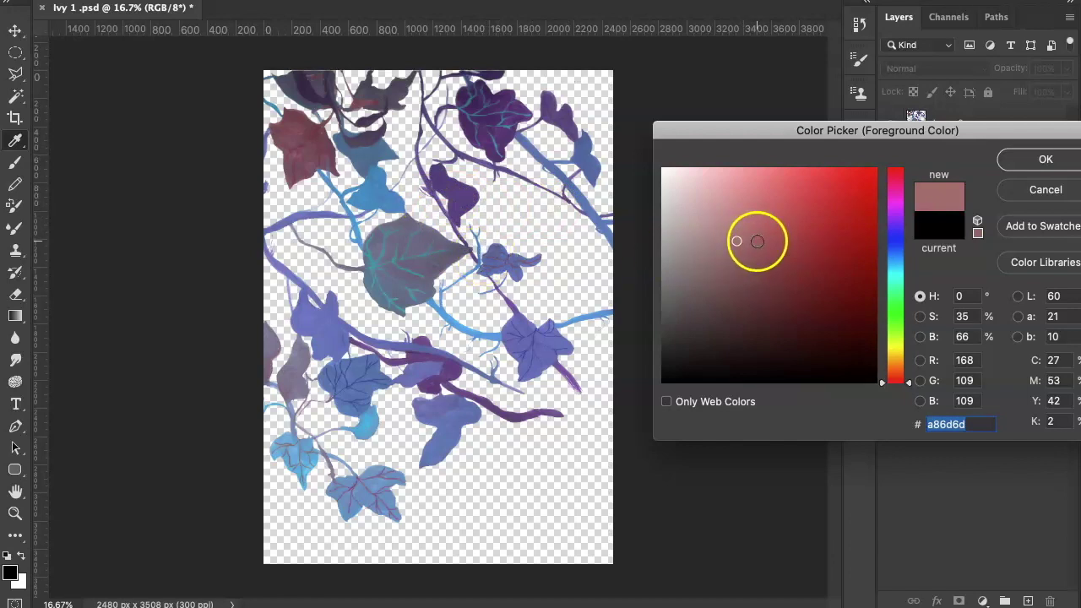
left_click_drag(722, 220, 760, 188)
left_click(718, 182)
left_click(700, 215)
left_click(714, 217)
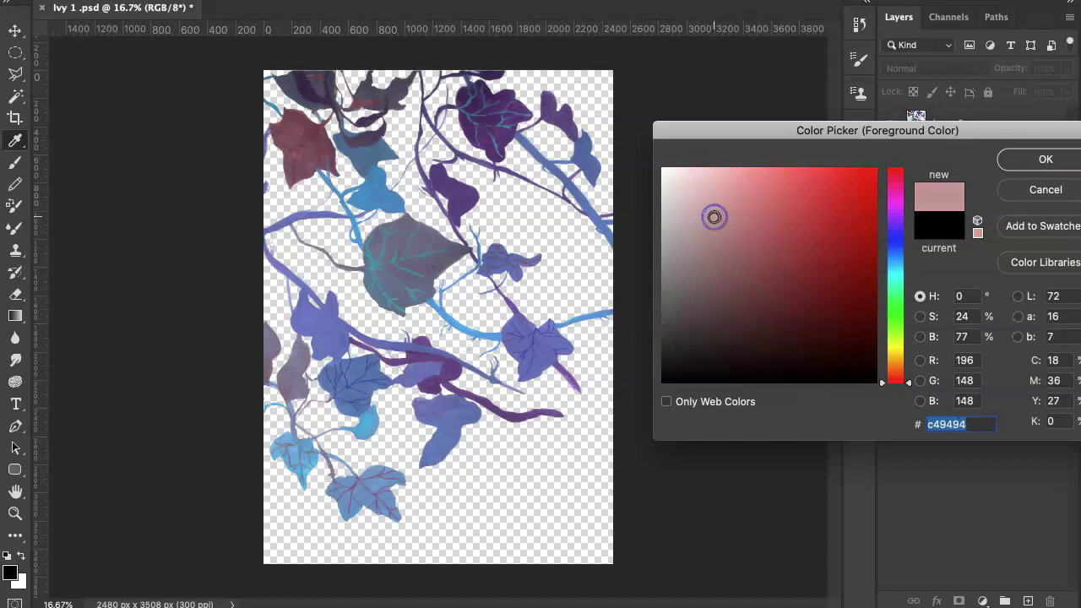
left_click(760, 258)
left_click(729, 227)
left_click(718, 196)
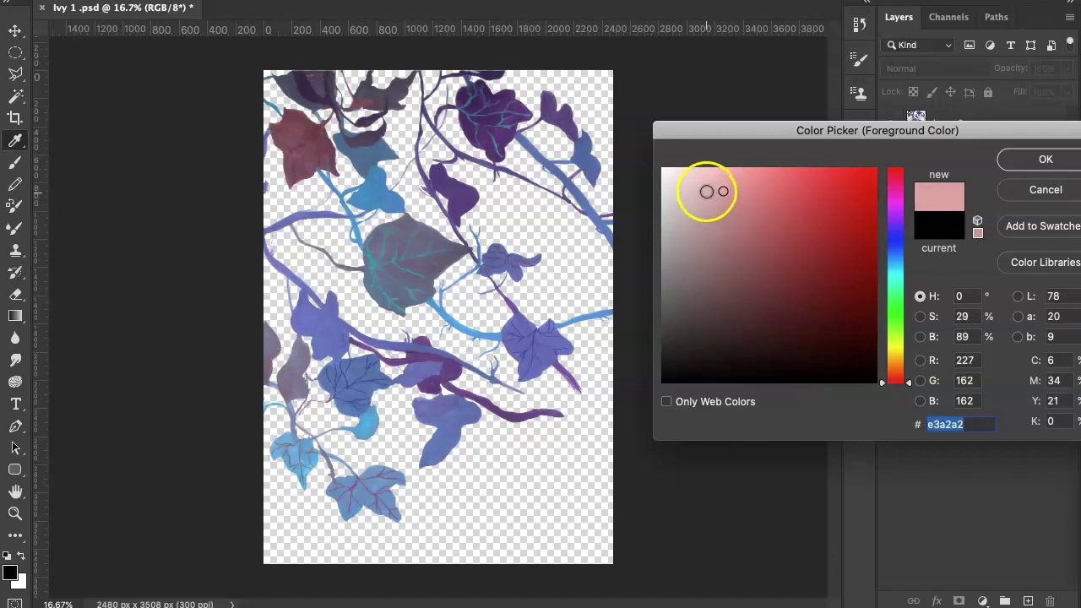
Step: Try the green shades #a2e3a2 and #709670, but settle on pale lavender #cccbef as the foreground colour
left_click(894, 313)
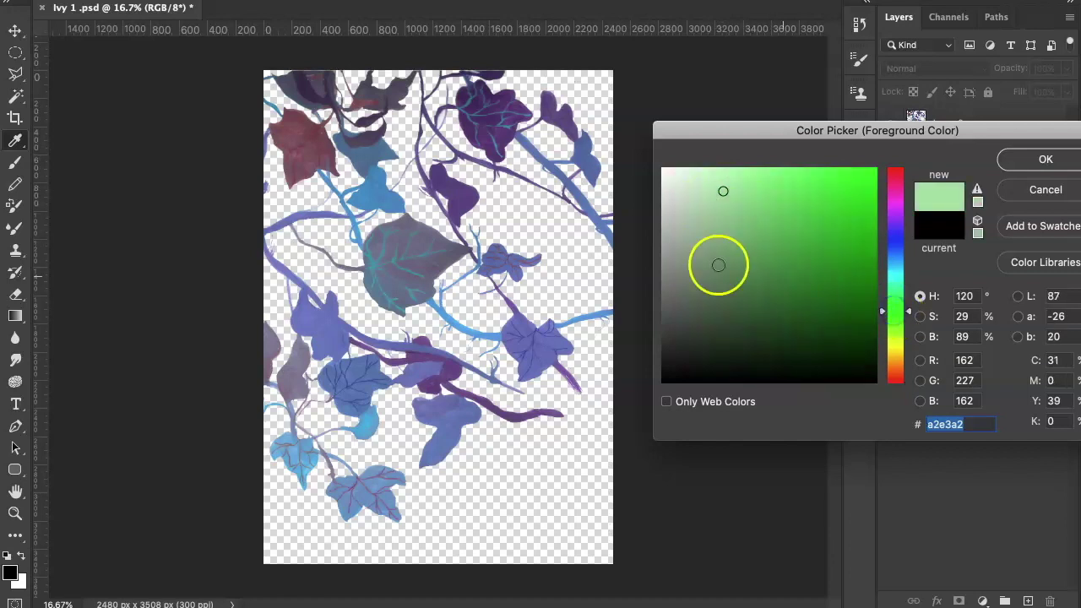
left_click(717, 256)
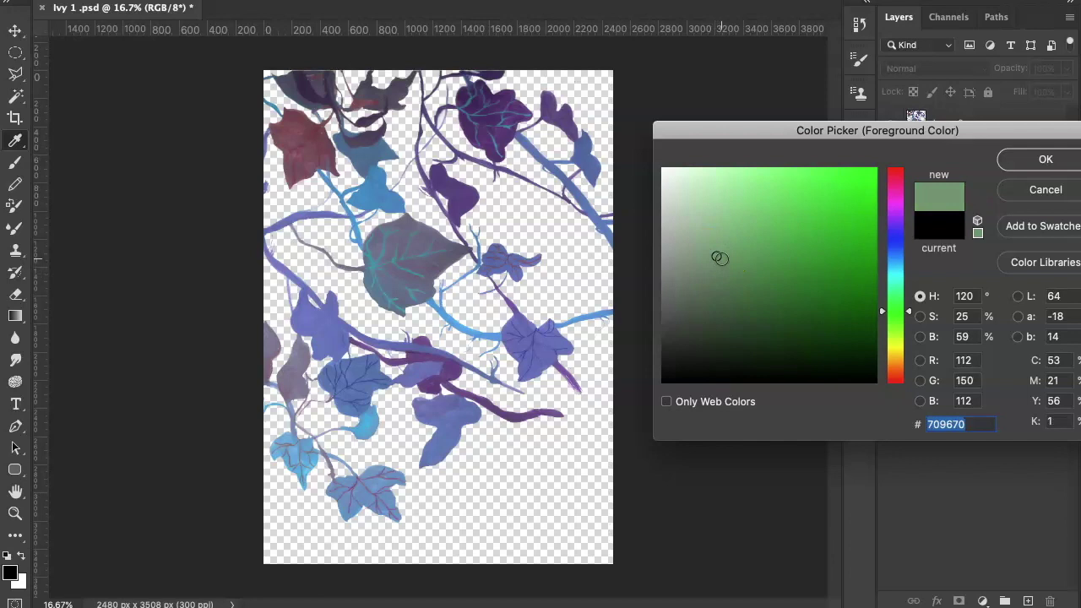
left_click(893, 240)
left_click(693, 180)
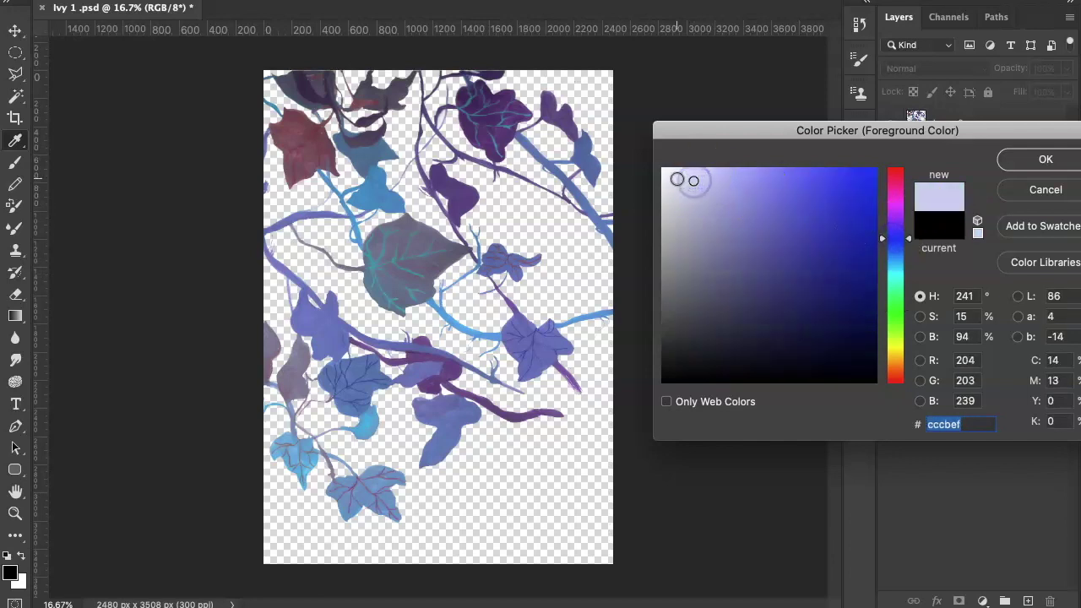
left_click(1041, 159)
Step: Select the empty Layer 1 beneath the ivy and fill it with the foreground colour in Normal mode at 100% opacity
left_click(22, 1)
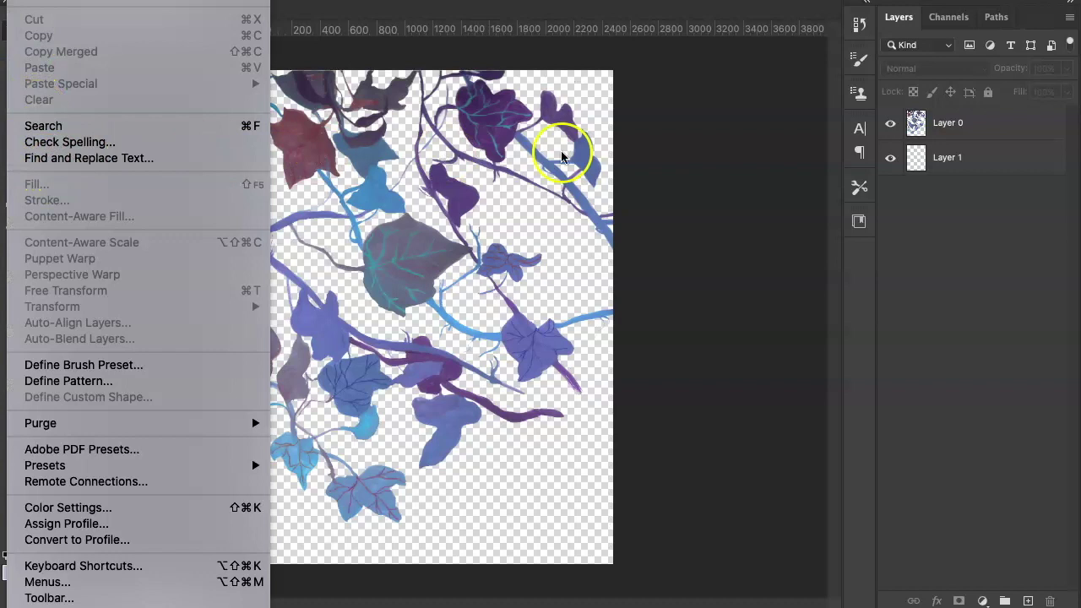
left_click(777, 206)
left_click(960, 162)
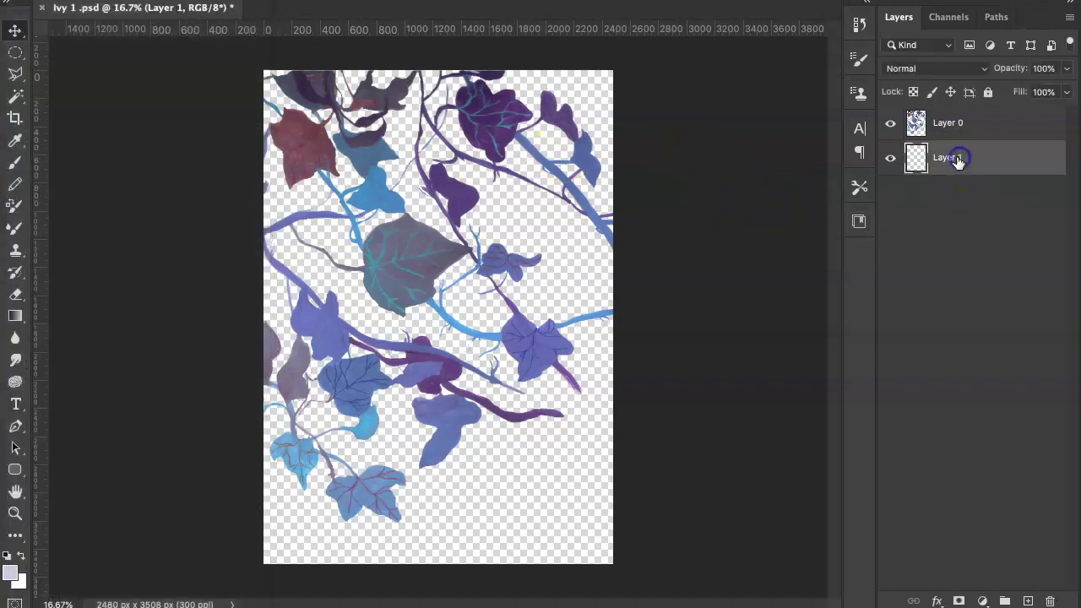
left_click(22, 1)
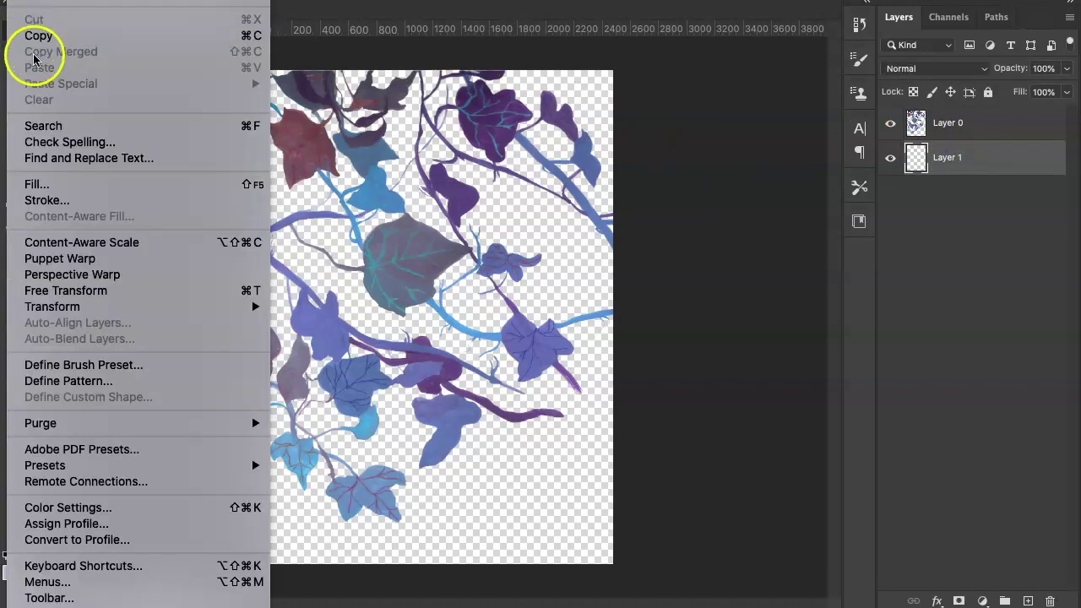
left_click(37, 188)
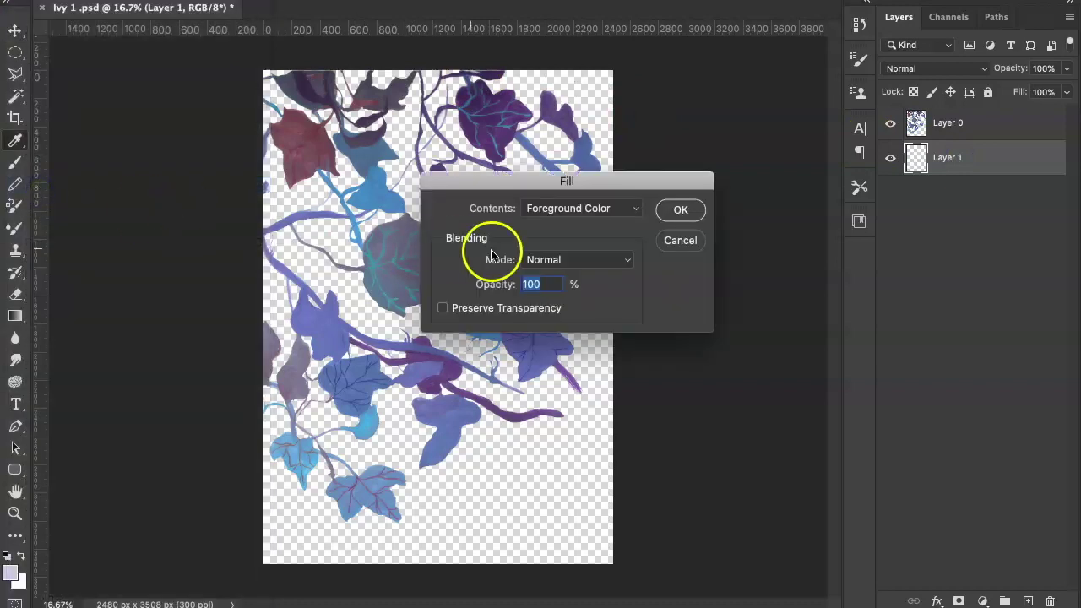
left_click(672, 213)
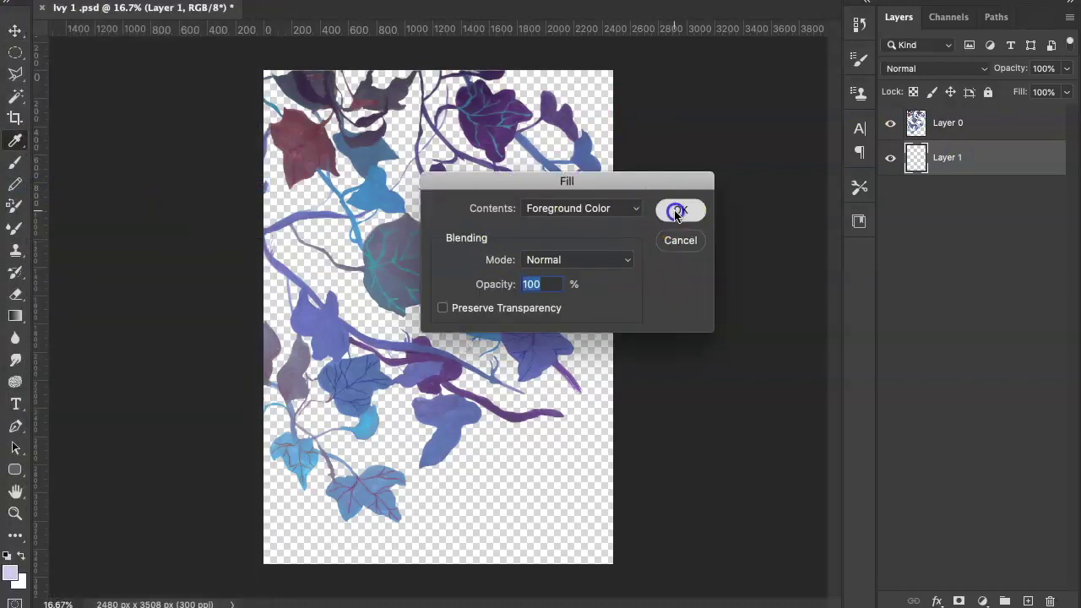